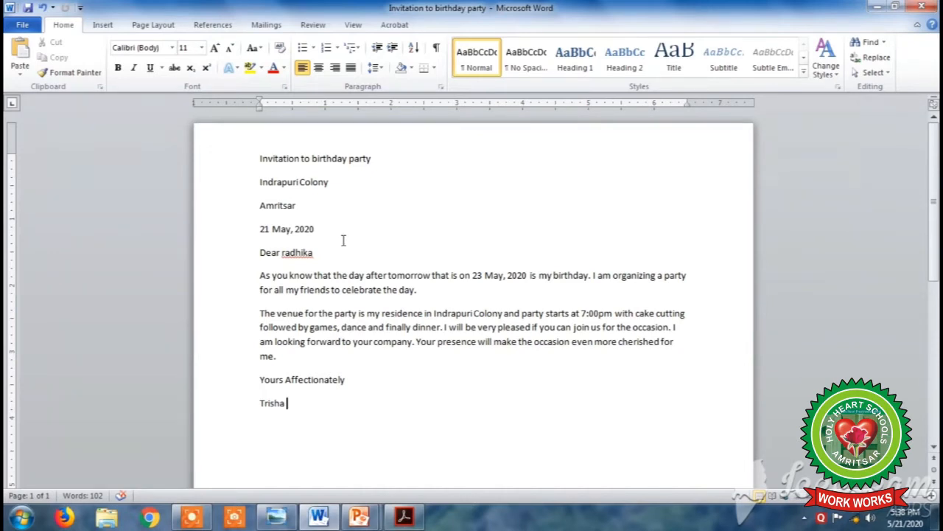
- Set the entire letter's text to font size 20 and make it bold
left_click_drag(259, 158, 657, 415)
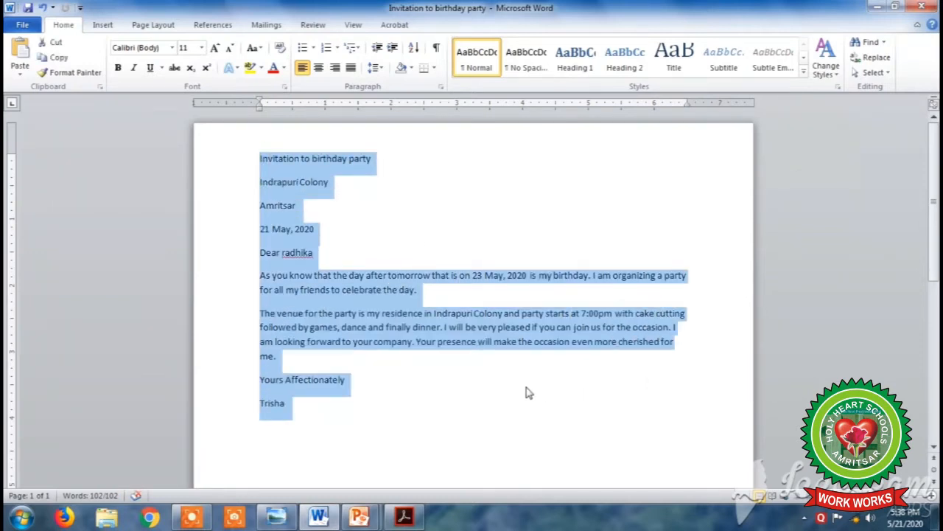
left_click(202, 48)
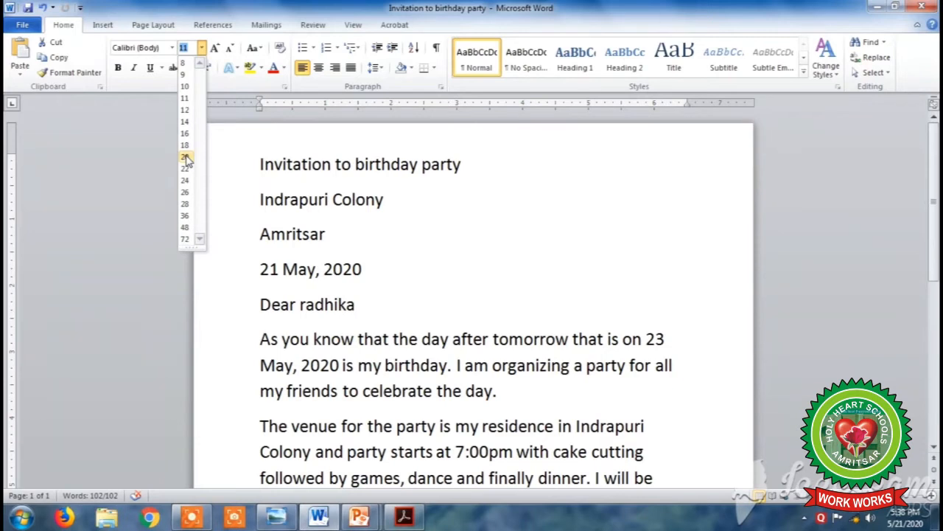
left_click(186, 157)
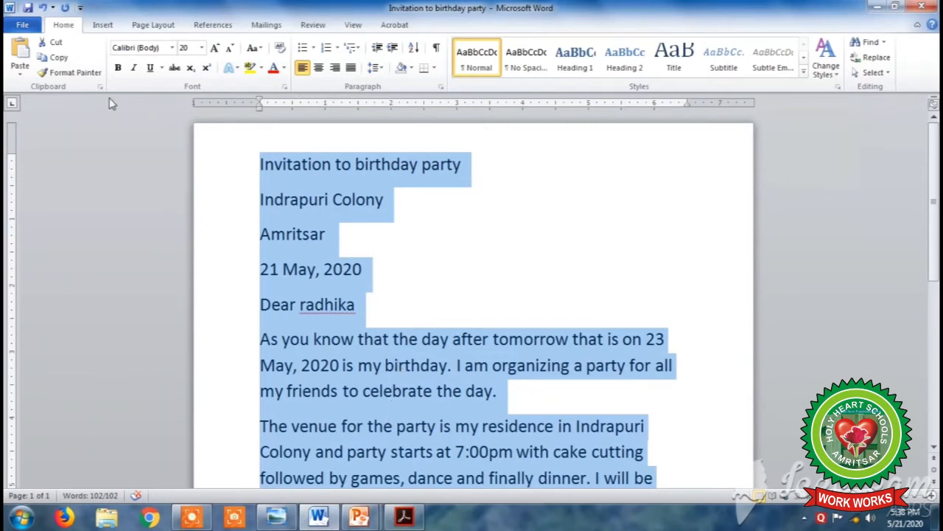
left_click(119, 70)
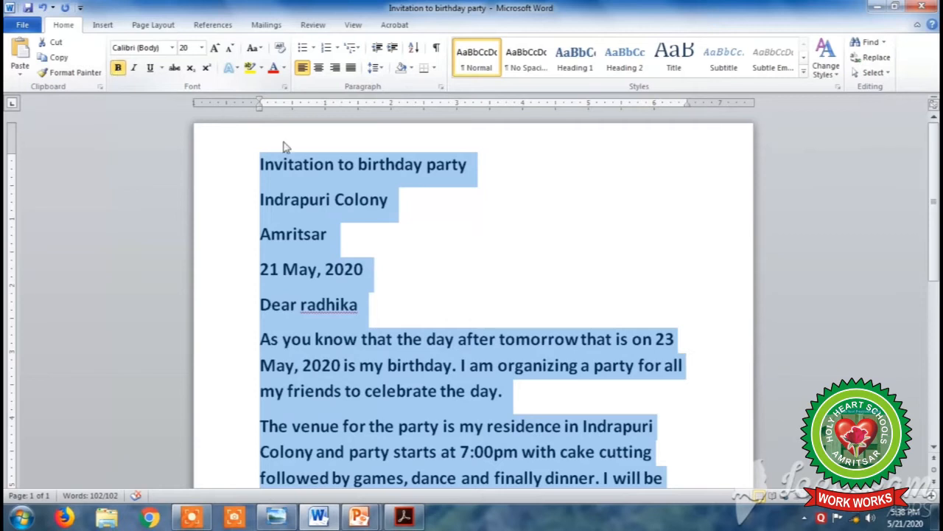
left_click(543, 255)
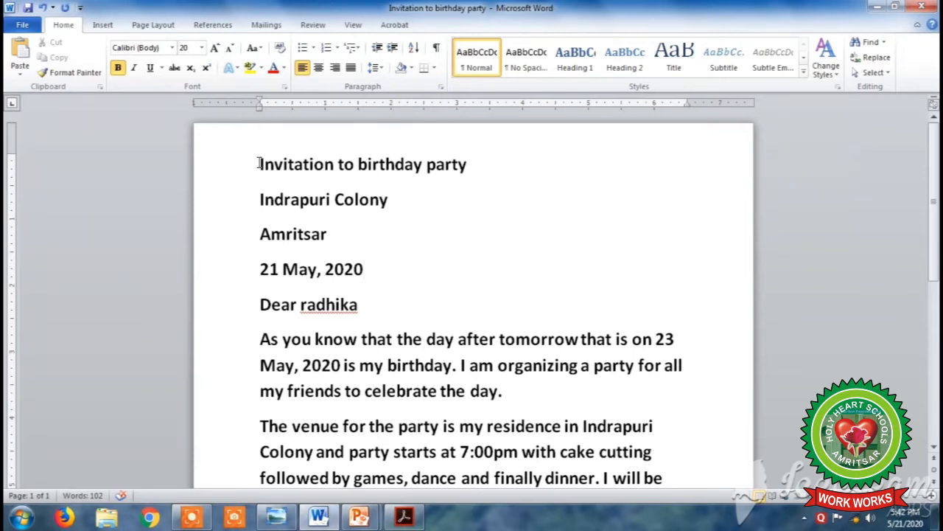
- Format the title "Invitation to birthday party" in Algerian at size 26 with an underline
left_click_drag(259, 164, 451, 171)
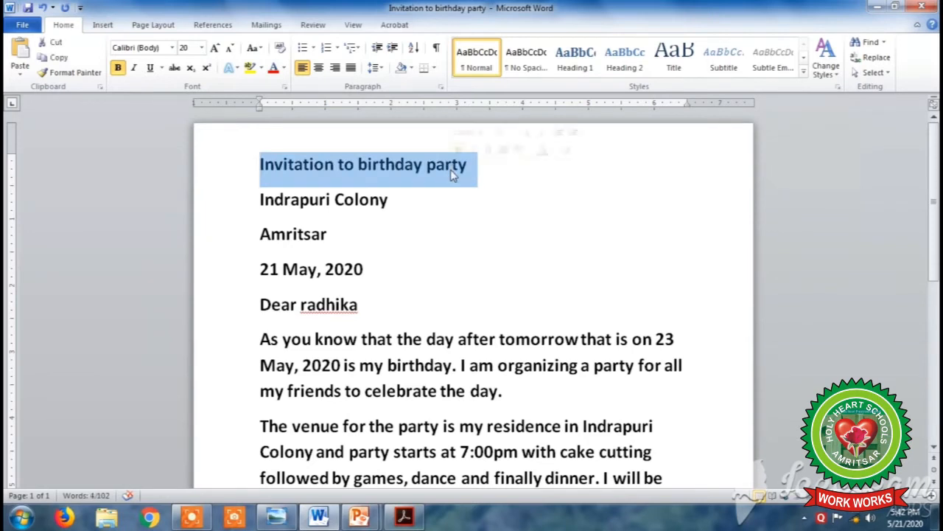
left_click(202, 49)
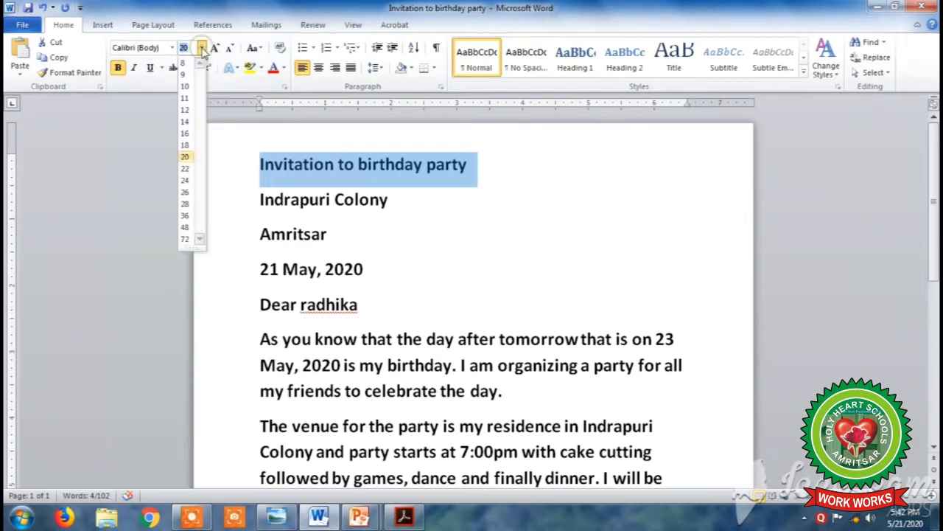
left_click(185, 193)
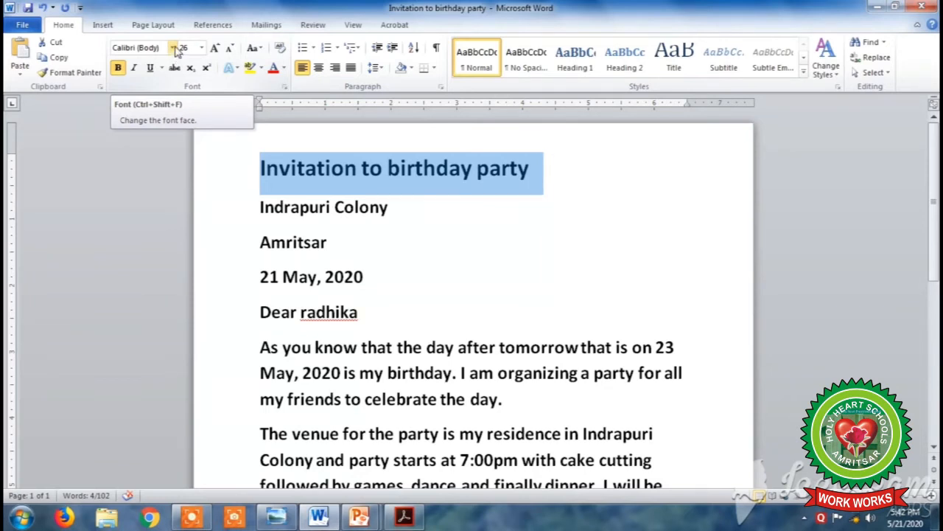
left_click(174, 48)
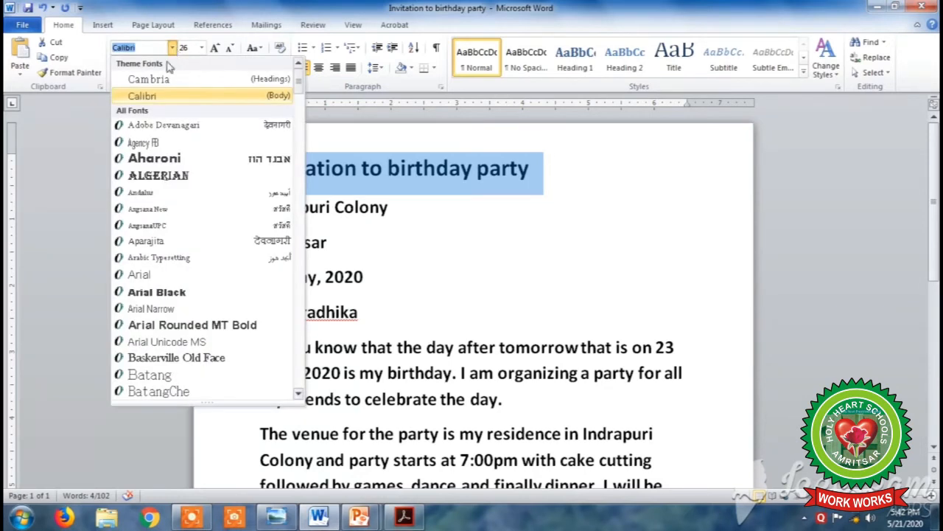
left_click(169, 179)
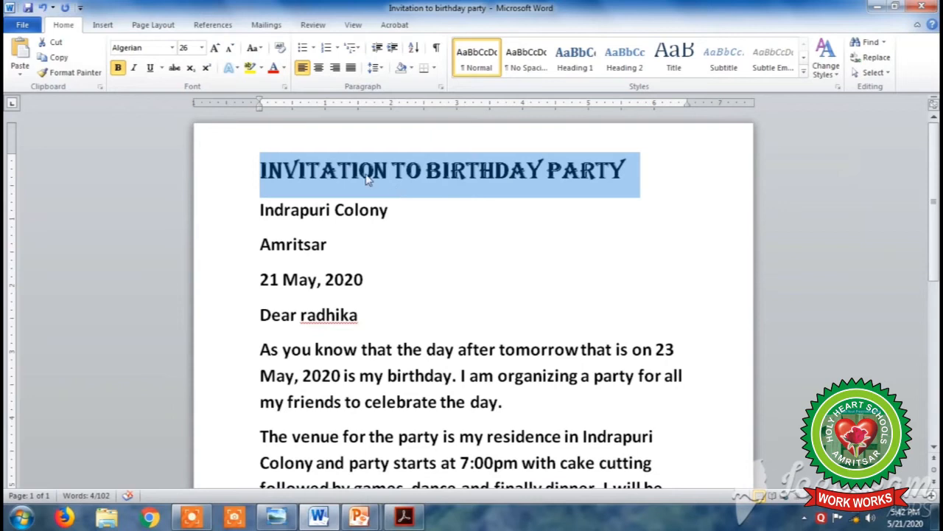
left_click(152, 68)
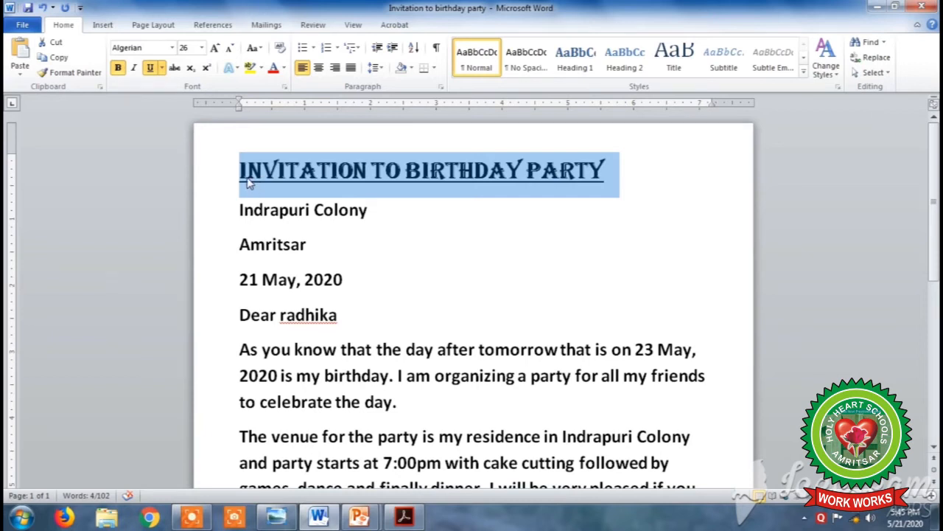
- Add the multicoloured cross bullet to the title line and colour its text standard light blue
left_click(314, 48)
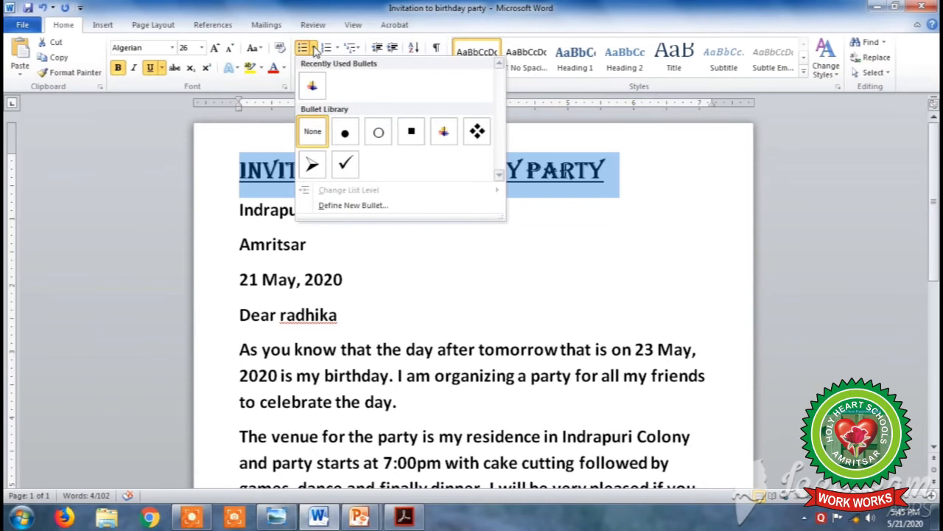
left_click(444, 134)
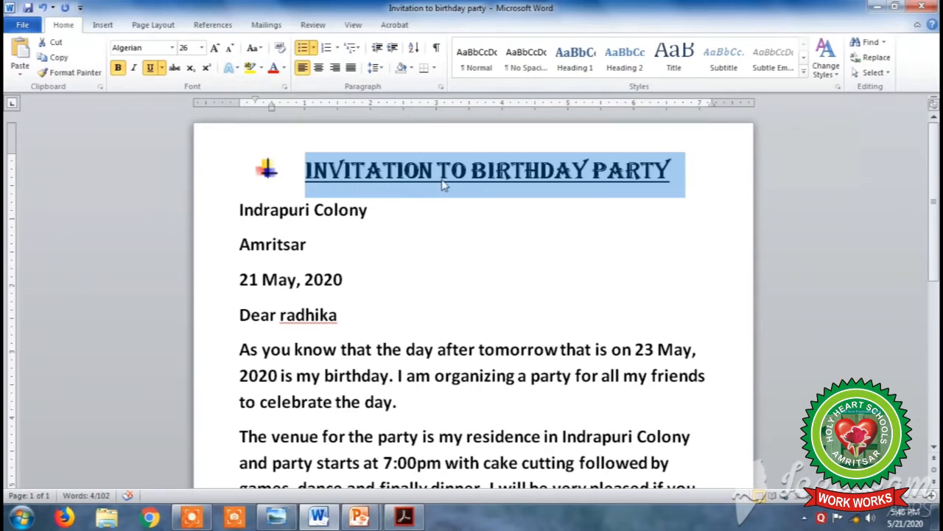
left_click(285, 68)
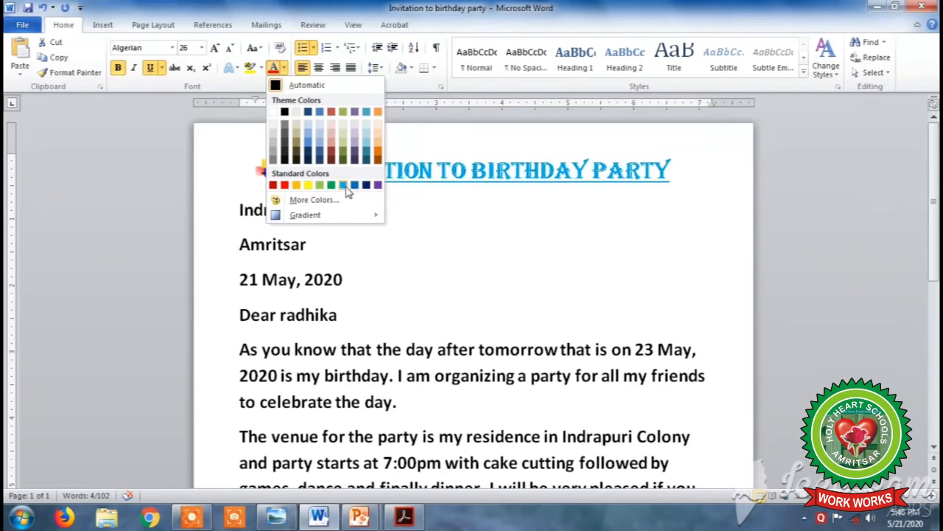
left_click(344, 190)
left_click(371, 265)
left_click(512, 271)
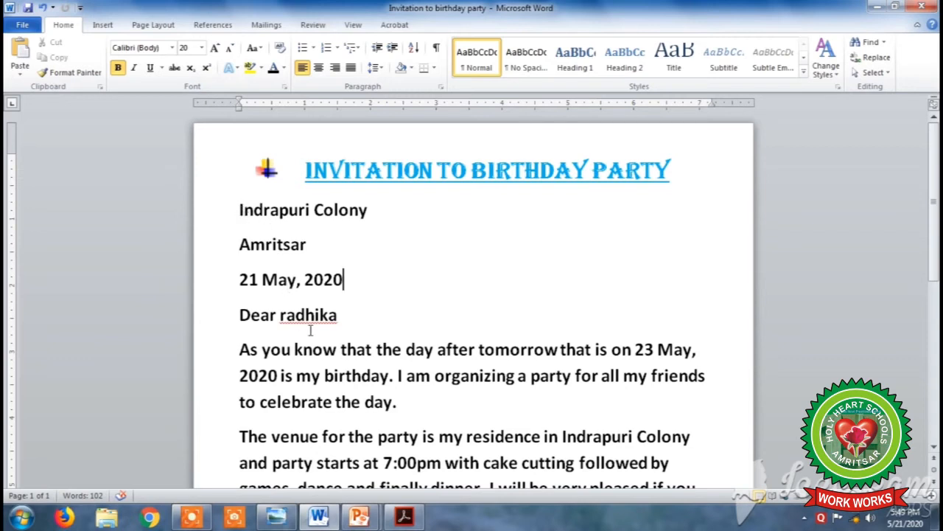
- Colour the colony line below the title standard red and the city line Orange, Accent 6, Darker 25%
left_click_drag(239, 210, 356, 222)
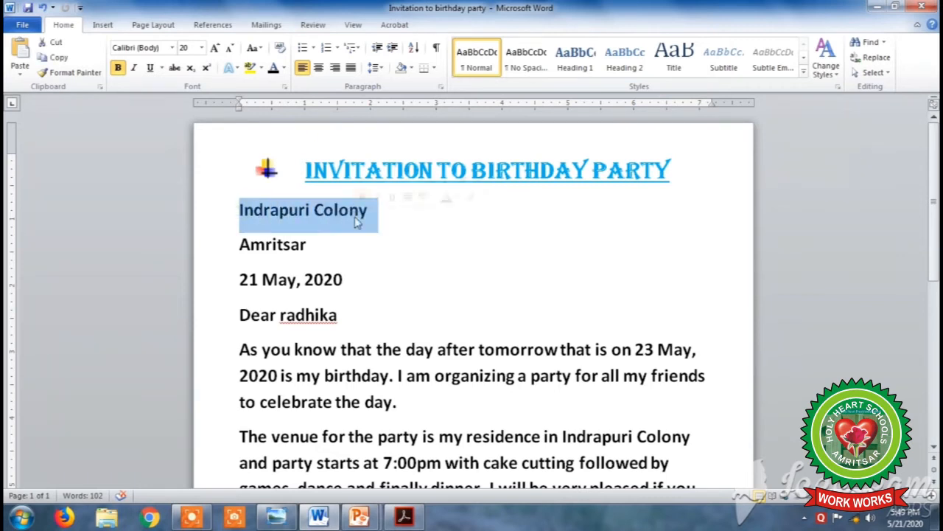
left_click(282, 68)
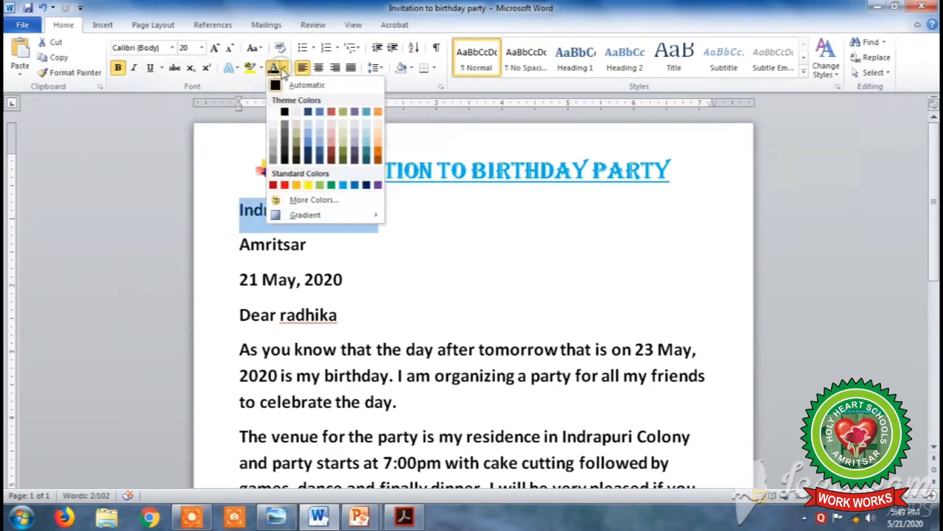
left_click(285, 185)
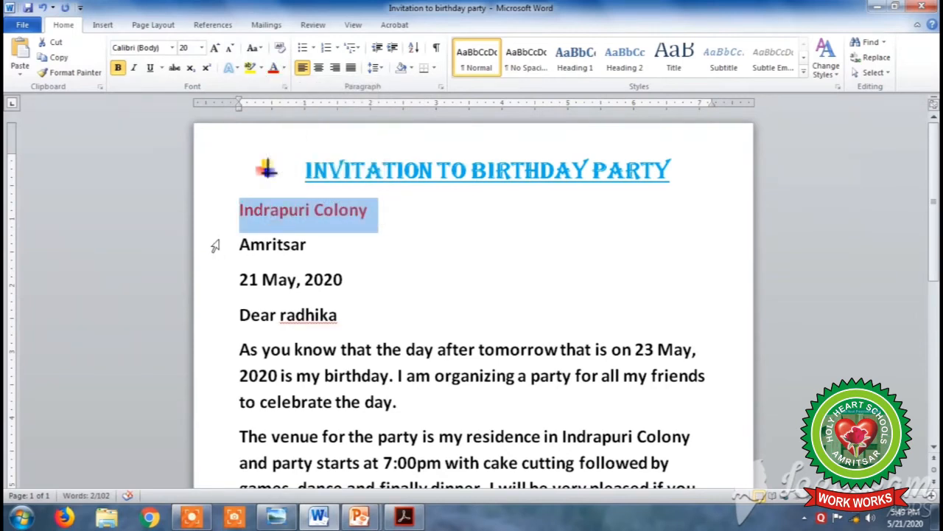
left_click_drag(239, 245, 308, 253)
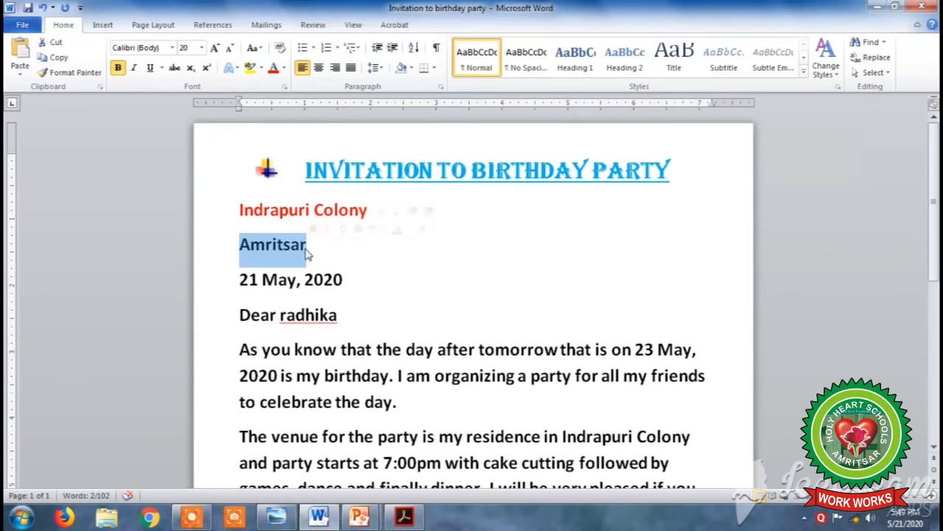
left_click(283, 68)
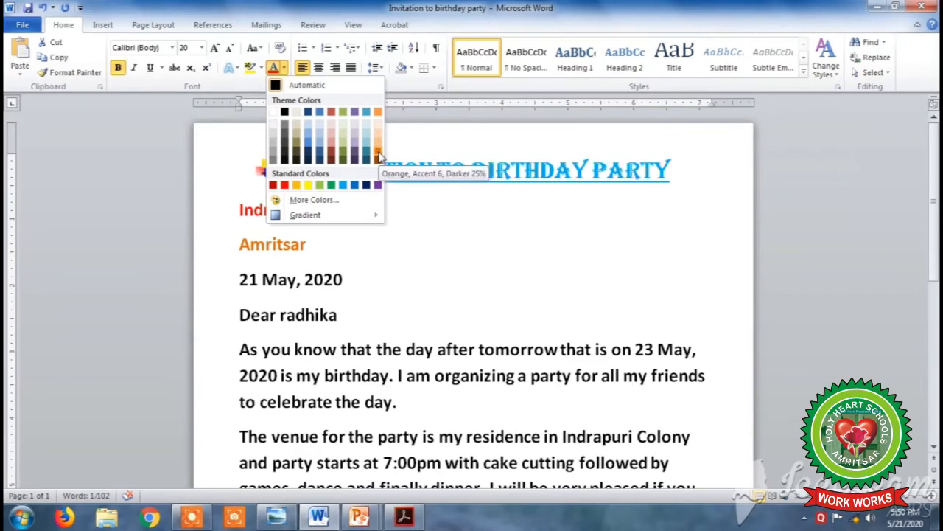
left_click(379, 155)
- Colour the date line "21 May, 2020" standard red and the salutation line standard green
left_click_drag(240, 280, 338, 281)
left_click(283, 68)
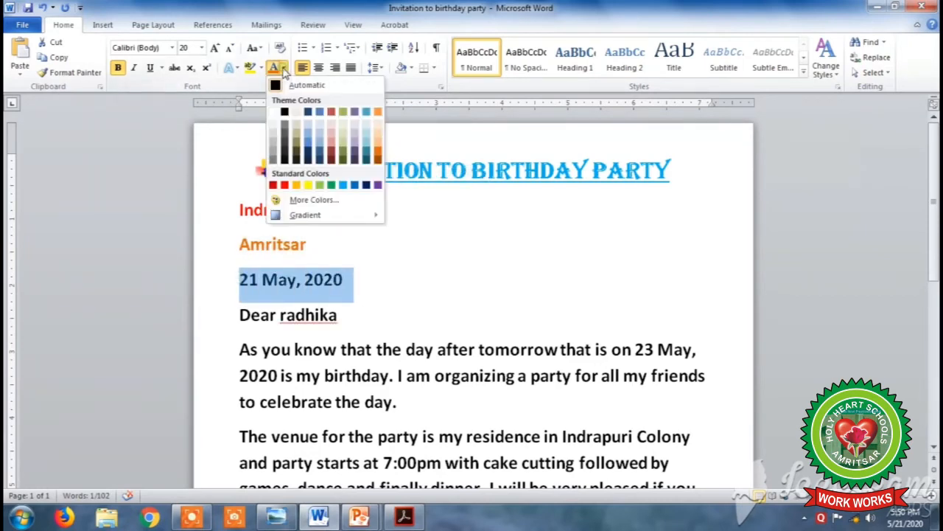
left_click(285, 185)
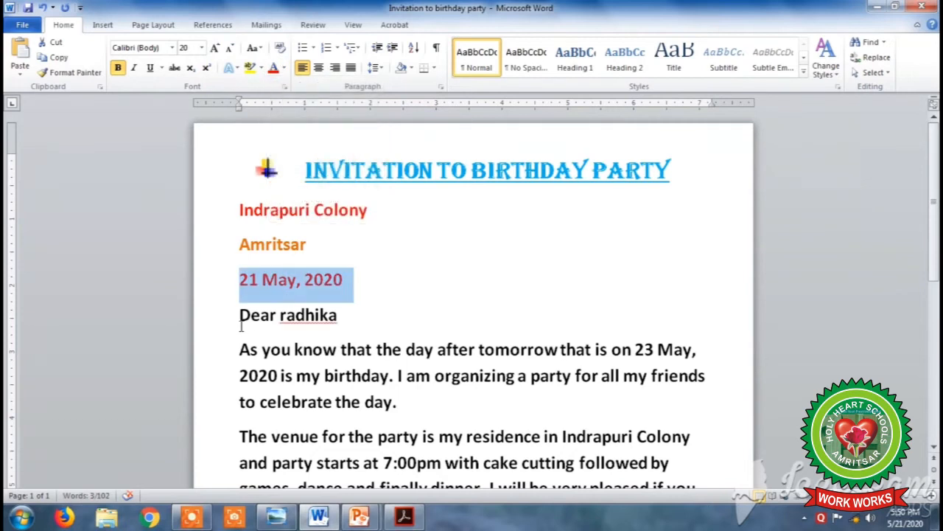
left_click_drag(238, 315, 346, 319)
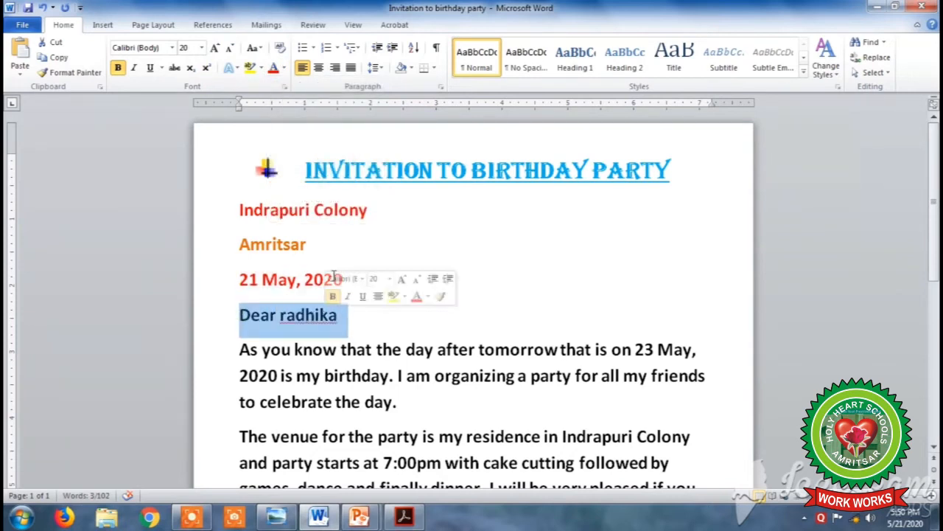
left_click(283, 69)
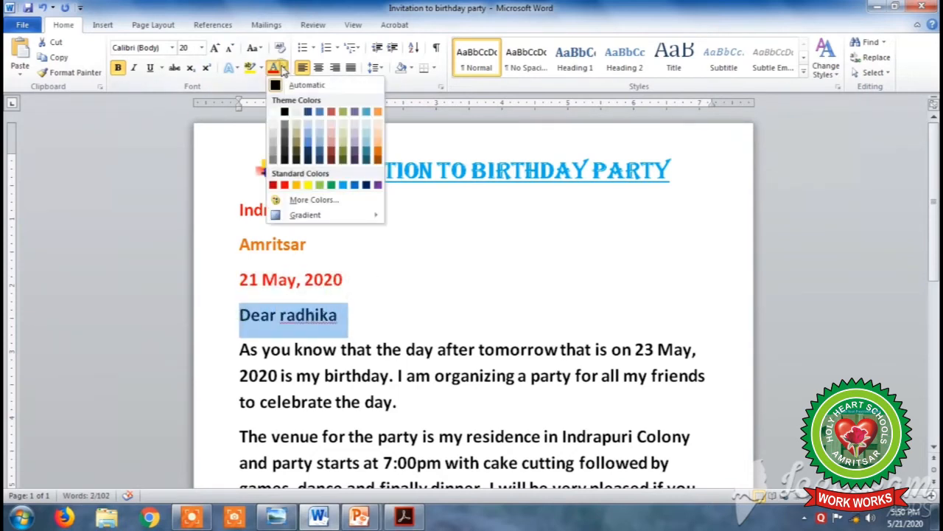
left_click(331, 184)
- Colour the first body paragraph, starting "As you know", with the theme's muted red accent
left_click_drag(240, 350, 605, 402)
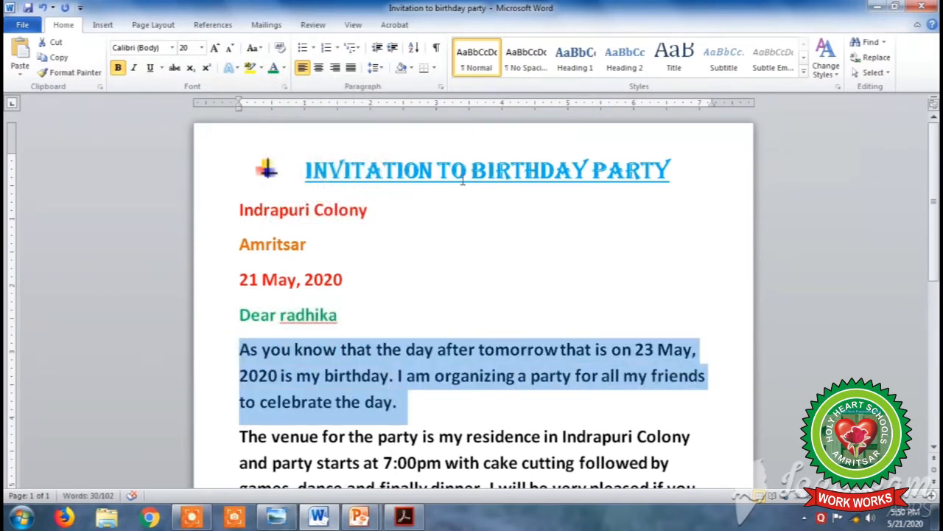
left_click(284, 68)
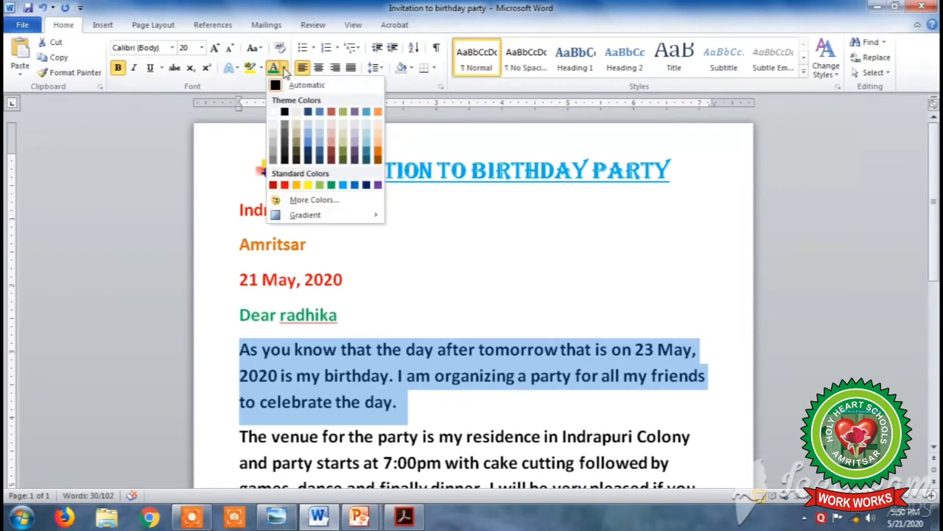
left_click(333, 113)
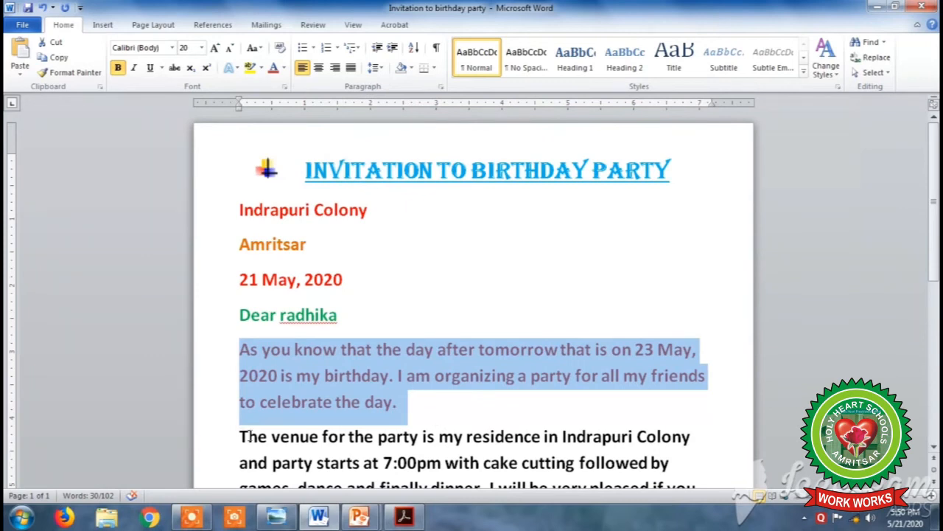
- Colour the venue paragraph standard purple from "The venue" through "even more"
scroll(245, 417, "down", 2)
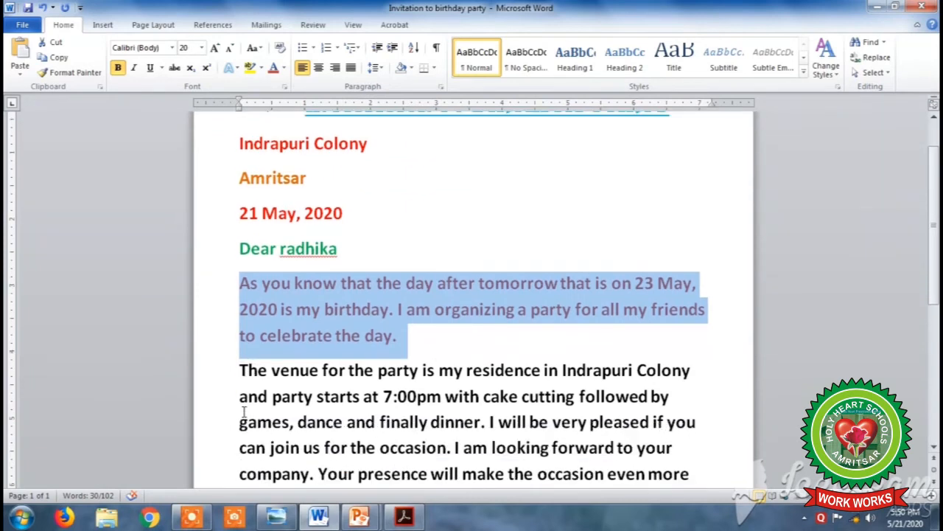
left_click(240, 370)
left_click_drag(240, 370, 484, 398)
left_click_drag(704, 463, 706, 472)
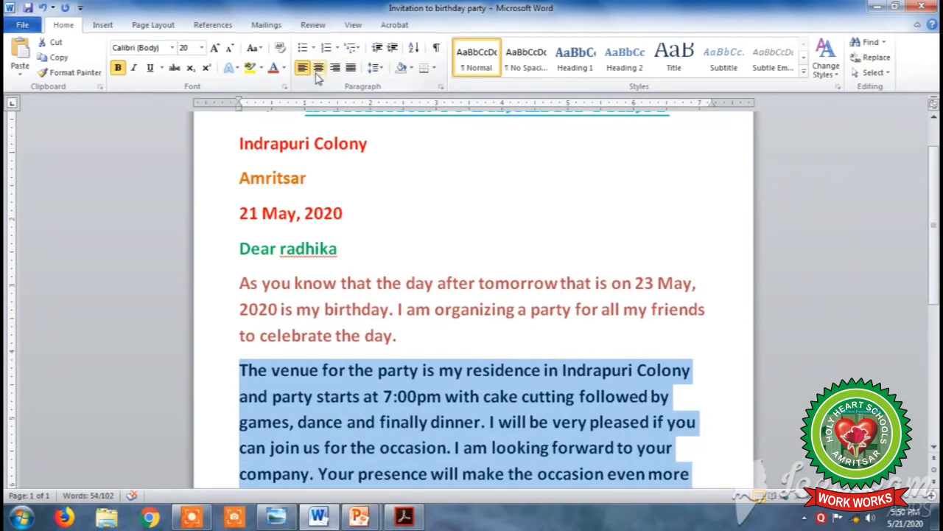
left_click(284, 68)
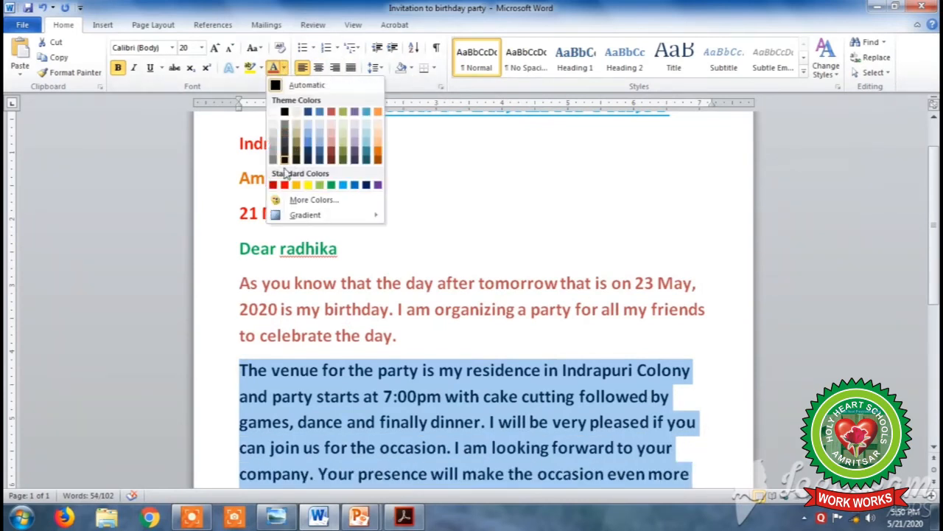
left_click(378, 185)
- Colour the remaining text from "cherished for me." through the closing and signature standard blue
scroll(416, 398, "down", 3)
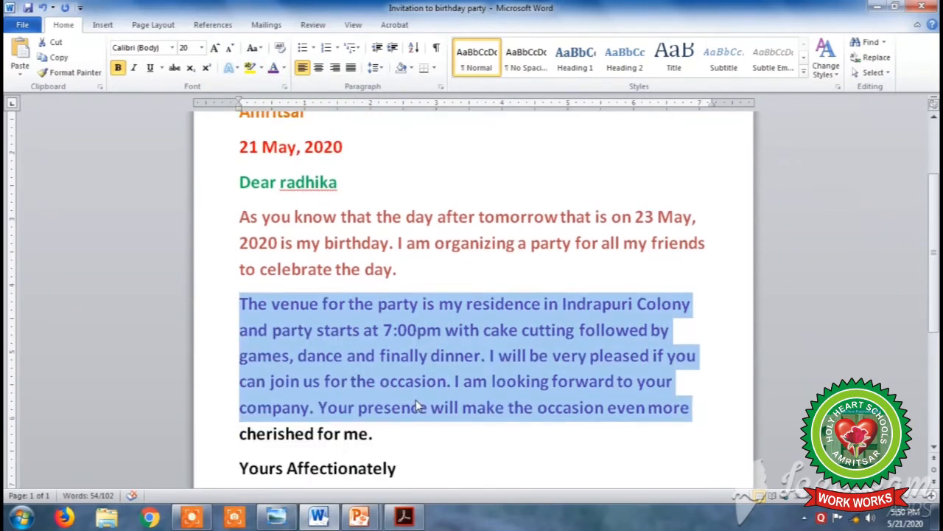
left_click_drag(243, 338, 403, 392)
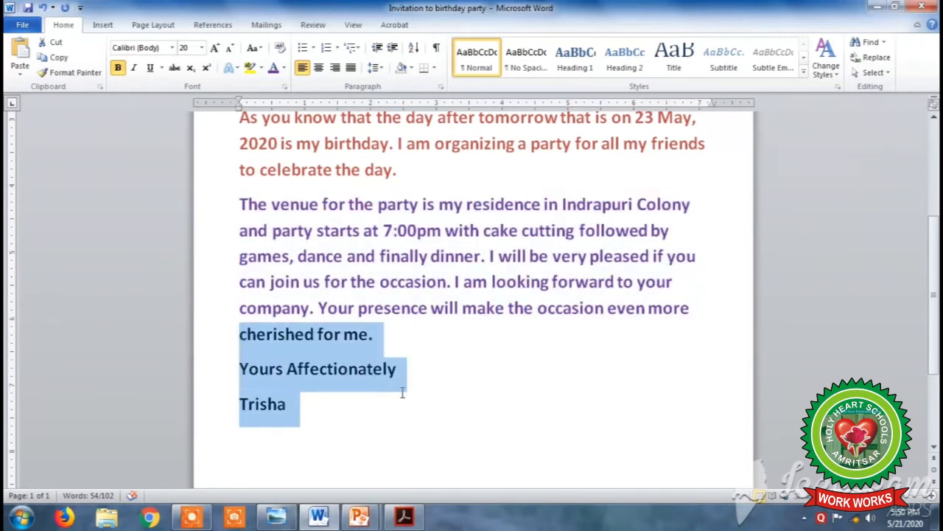
left_click(283, 68)
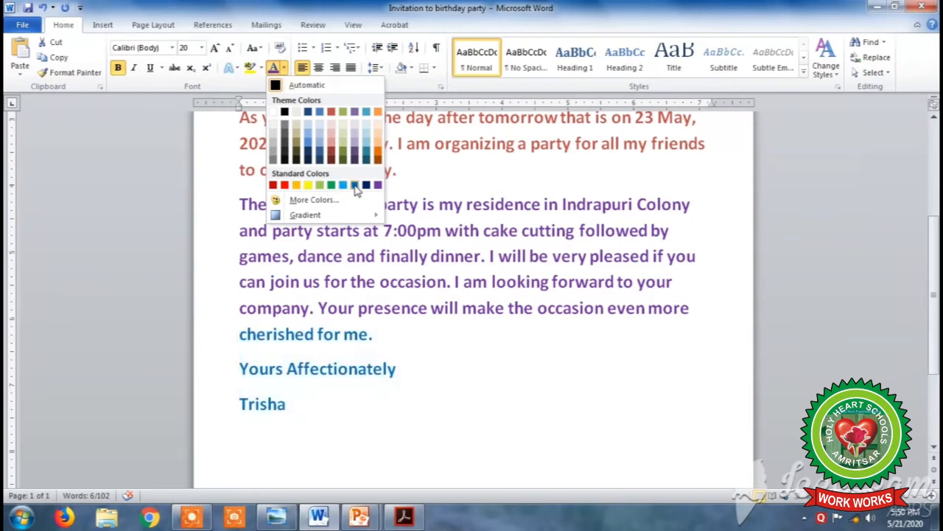
left_click(355, 186)
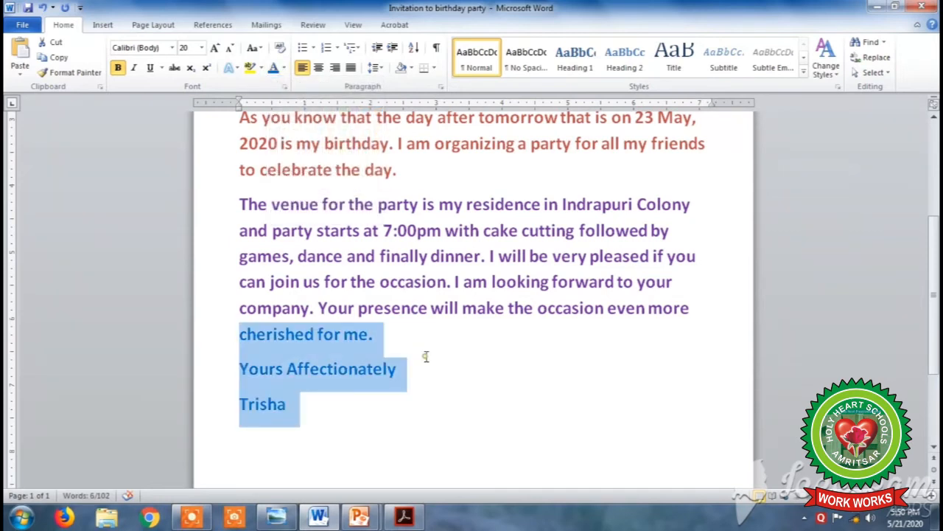
left_click(425, 355)
scroll(424, 352, "up", 2)
scroll(421, 348, "up", 5)
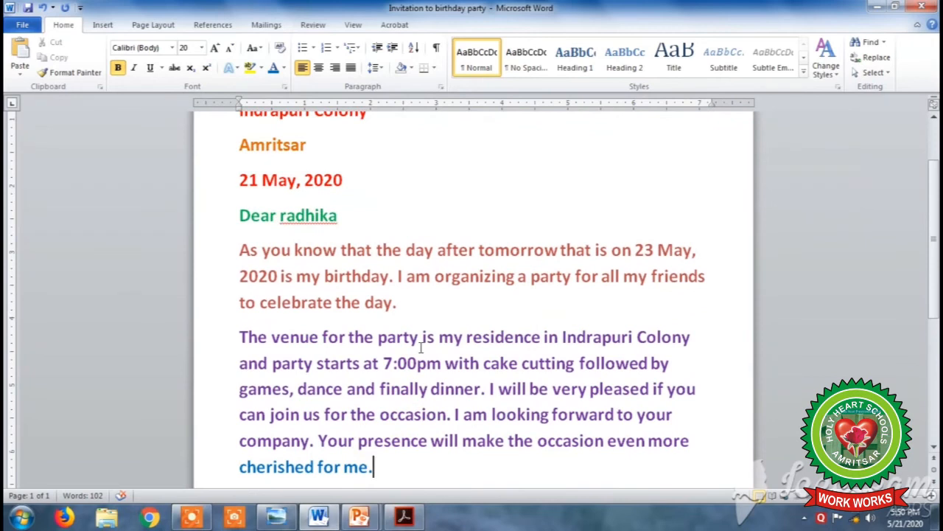
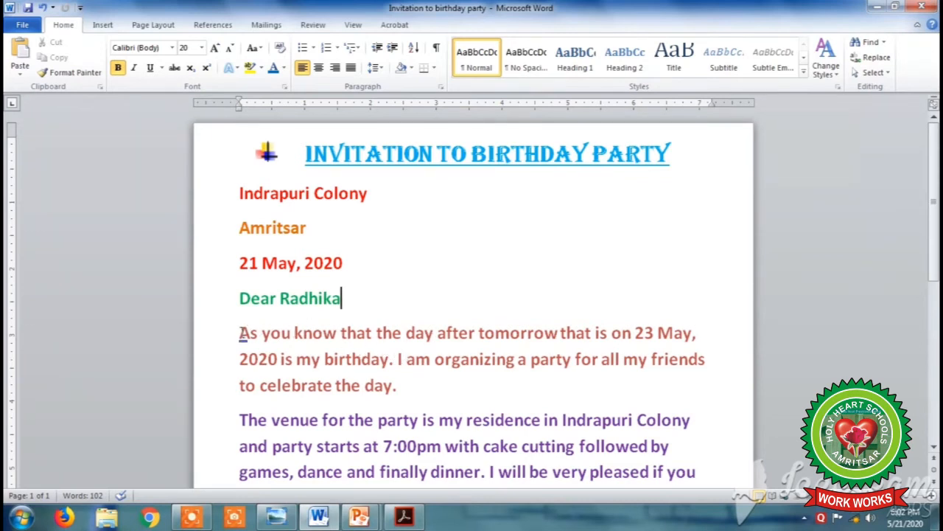
- Justify the letter's text from "As you know" through the closing signature
left_click_drag(238, 333, 668, 366)
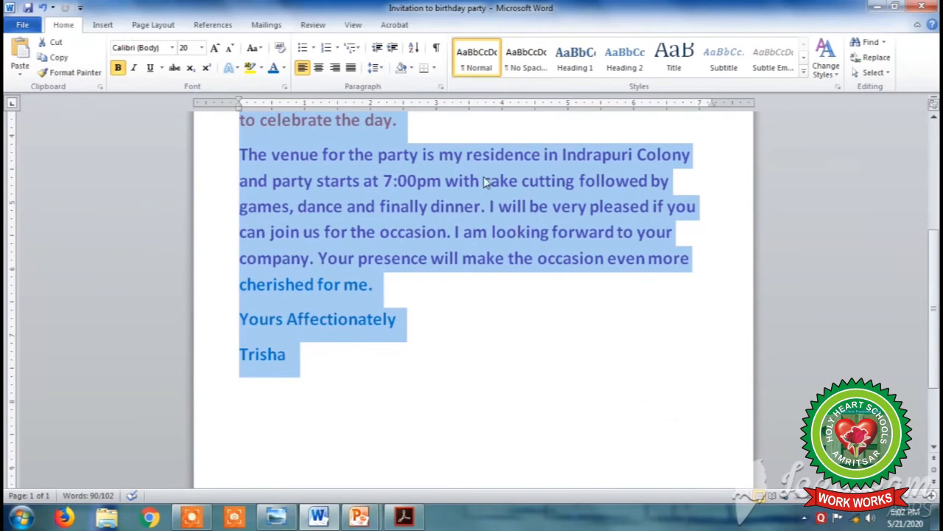
left_click(352, 68)
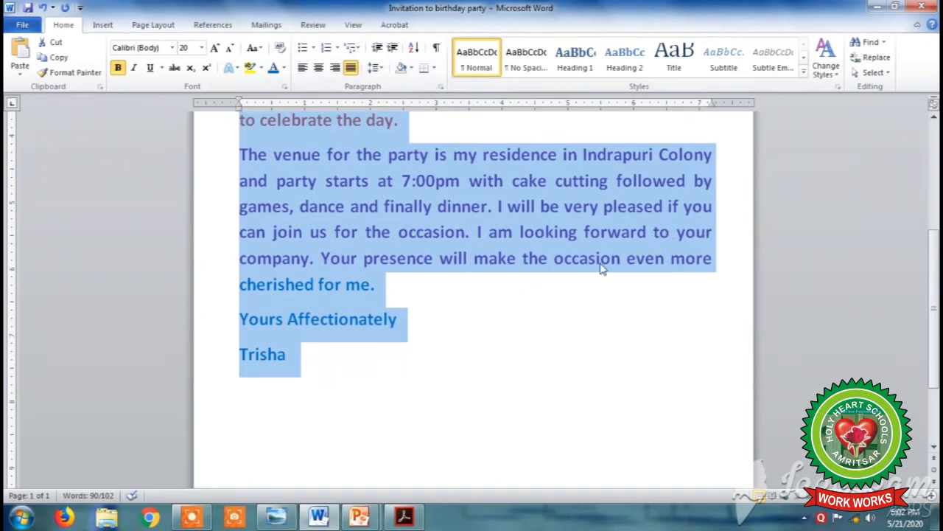
left_click(532, 352)
scroll(532, 350, "up", 5)
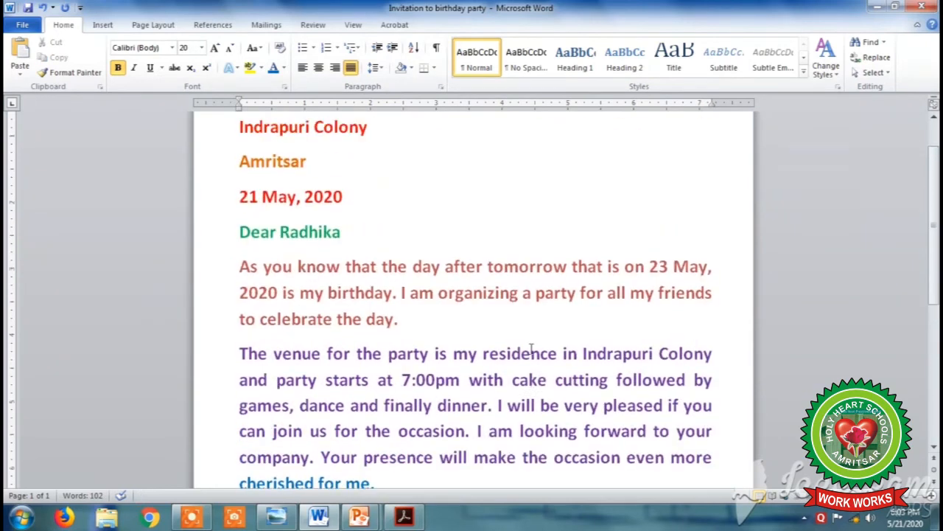
scroll(532, 351, "up", 2)
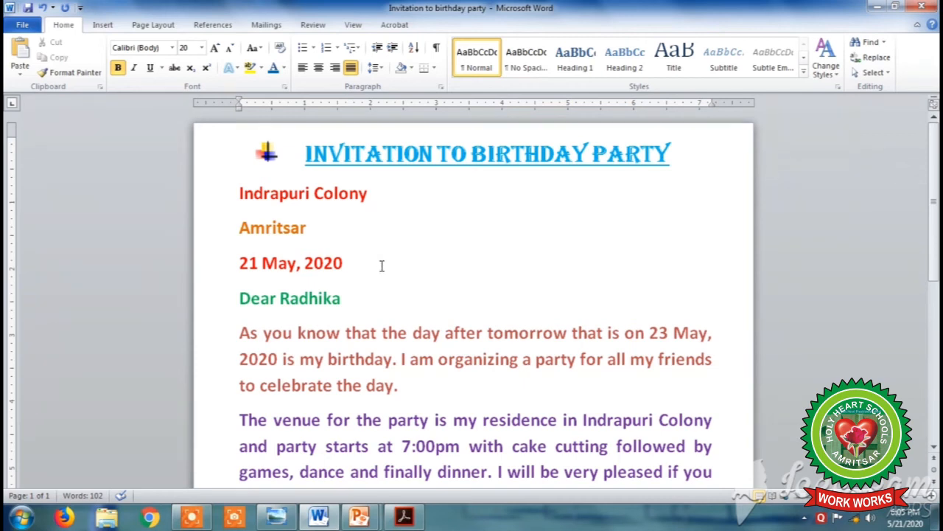
- Set the page background colour to standard Dark Blue
left_click(156, 26)
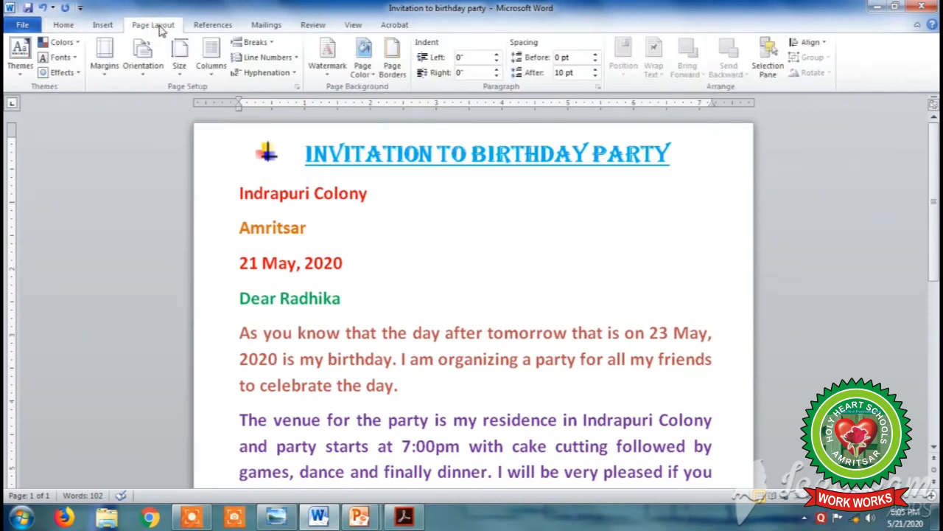
left_click(363, 69)
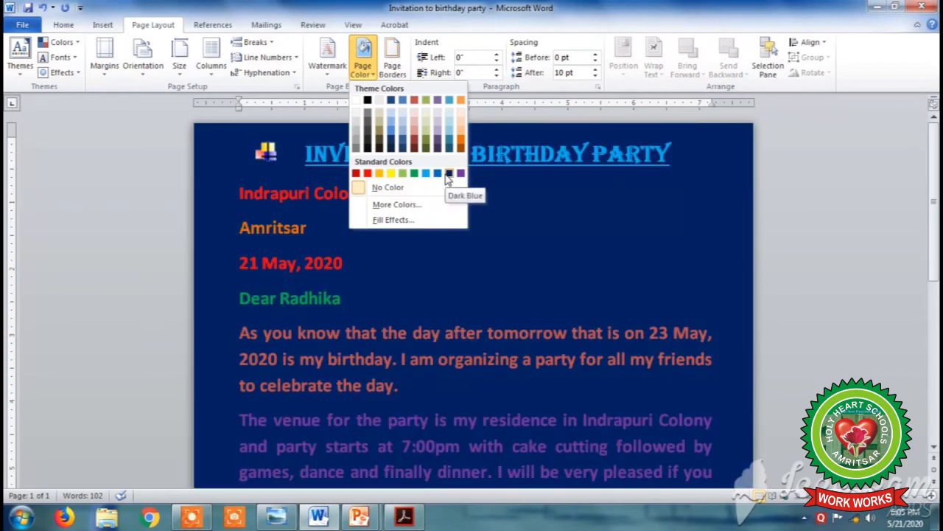
left_click(447, 173)
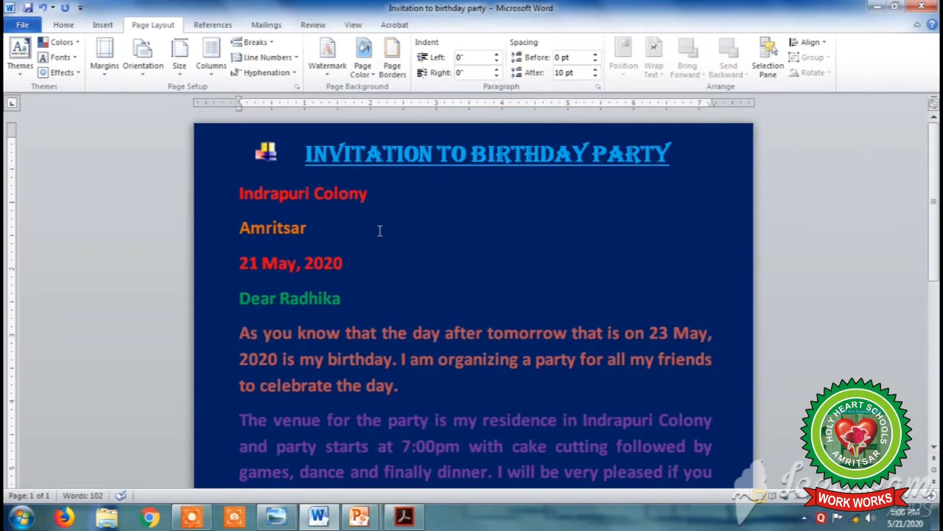
- Open the print preview of the invitation letter and enlarge it to check the page
left_click(23, 25)
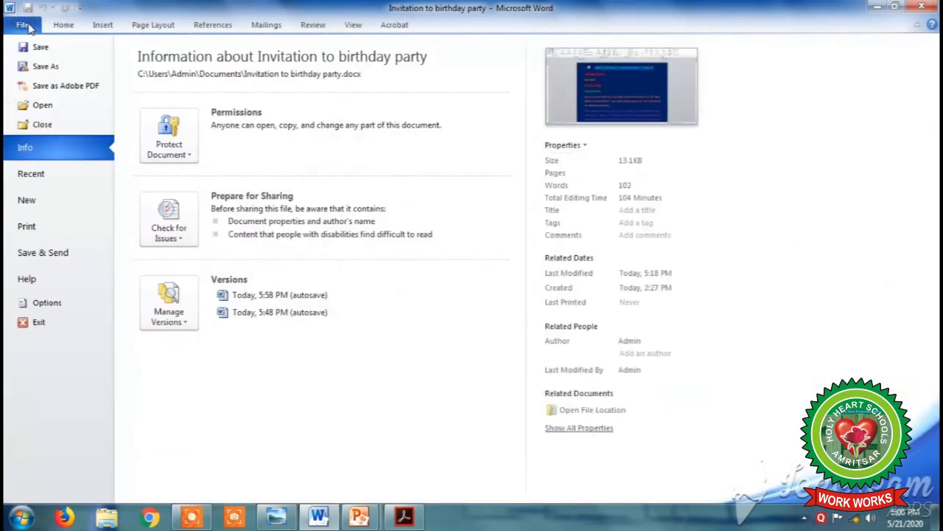
left_click(47, 226)
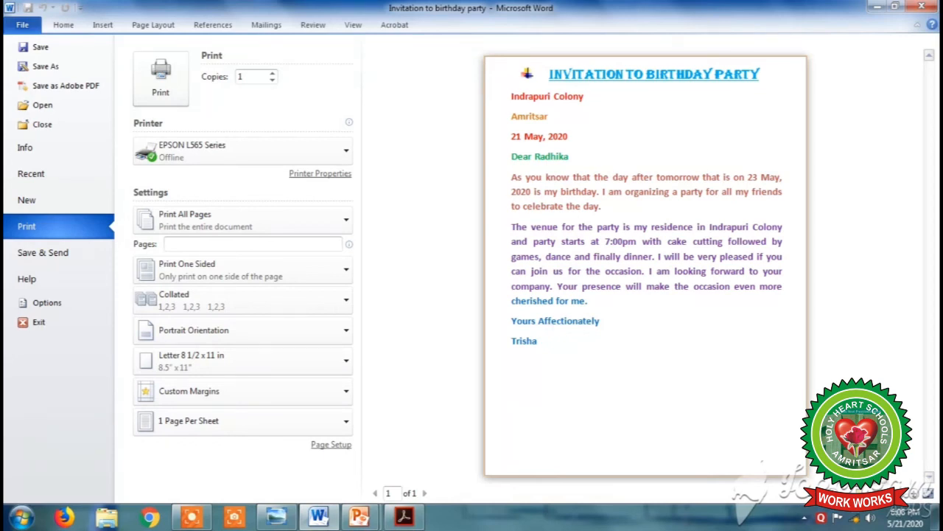
left_click_drag(853, 493, 861, 493)
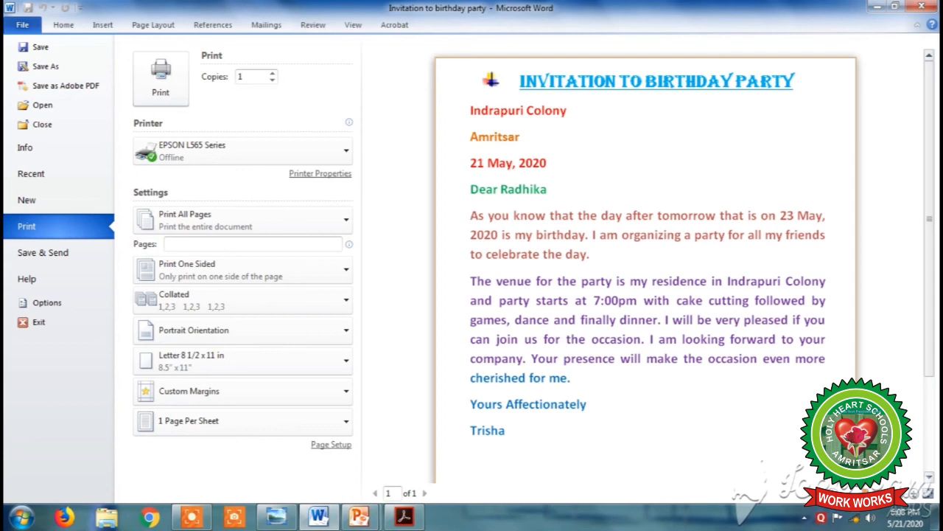
left_click_drag(861, 493, 864, 493)
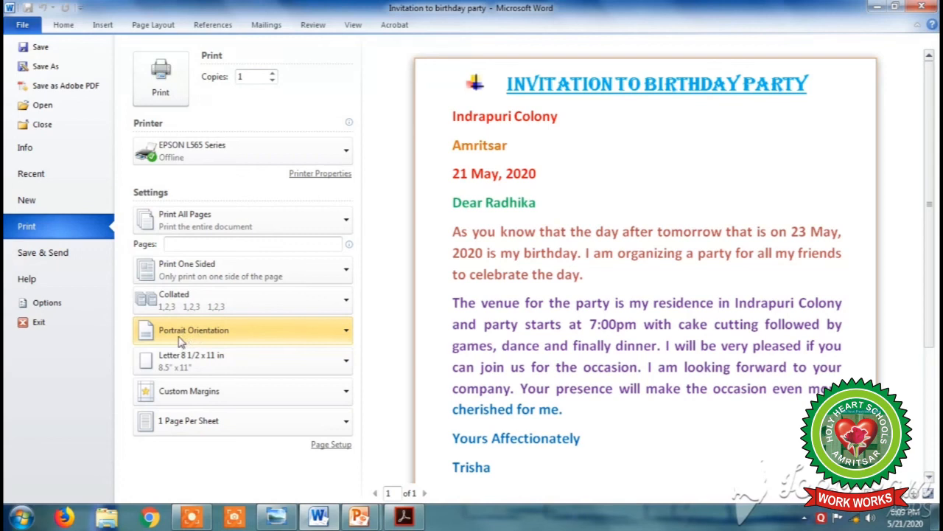
- Try landscape orientation in the print settings and return the page to portrait
left_click(346, 333)
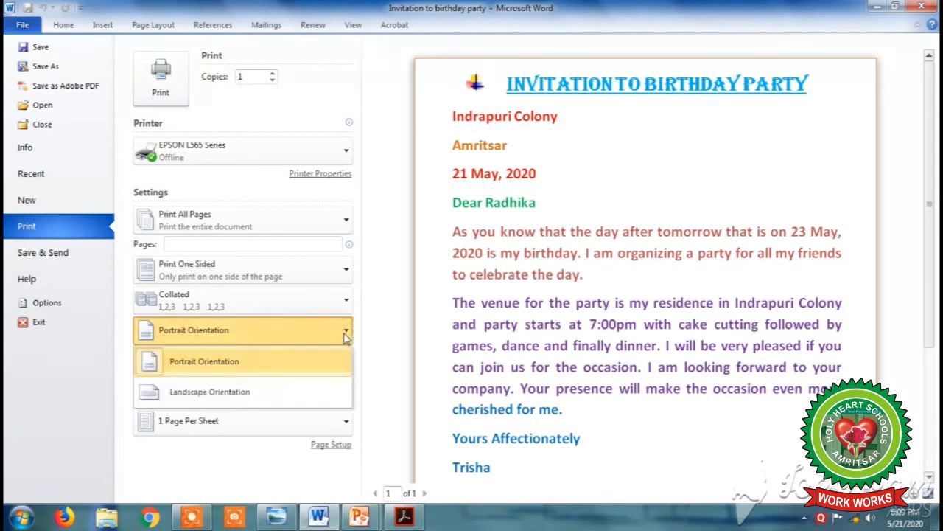
left_click(302, 395)
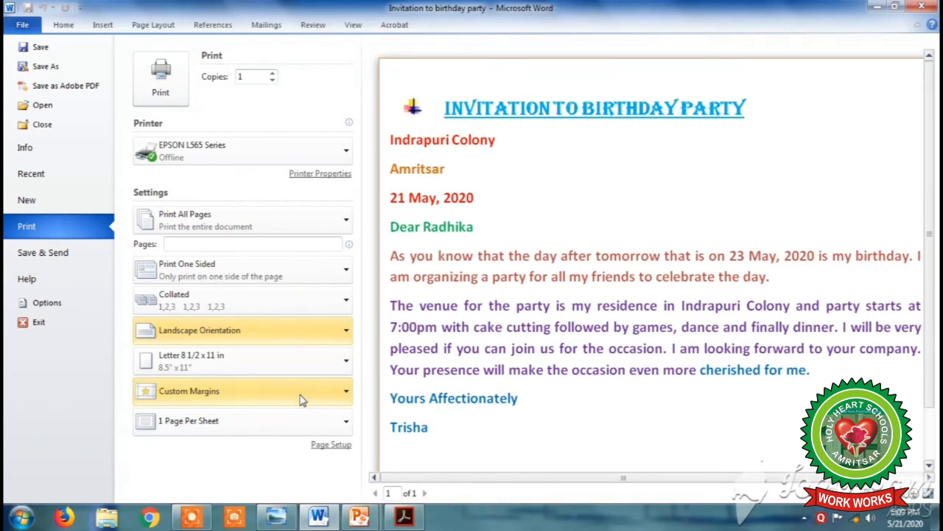
left_click(344, 332)
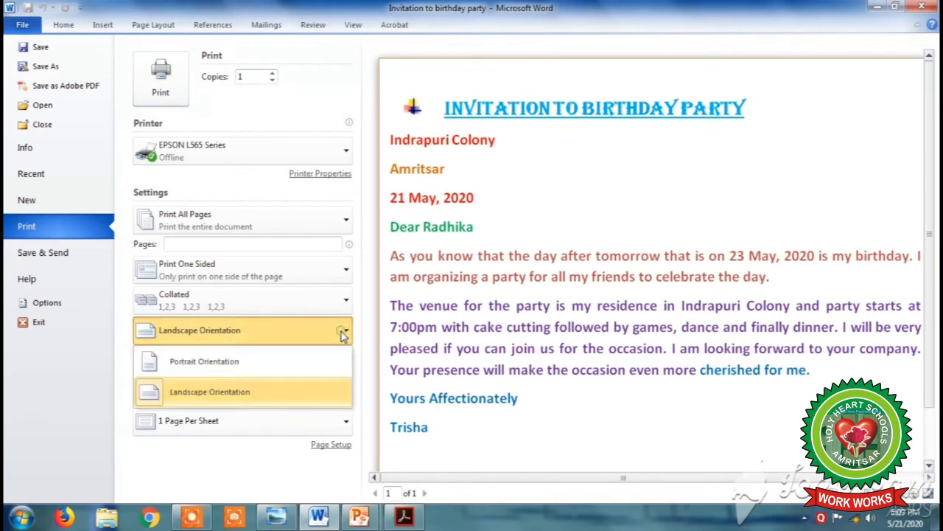
left_click(298, 365)
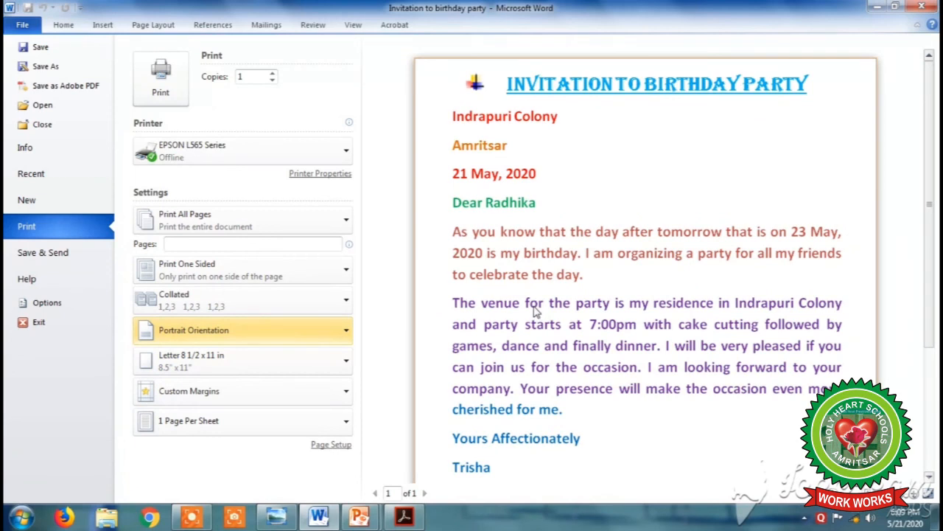
- Save the invitation letter under its existing name and return to the start of the document
left_click(40, 47)
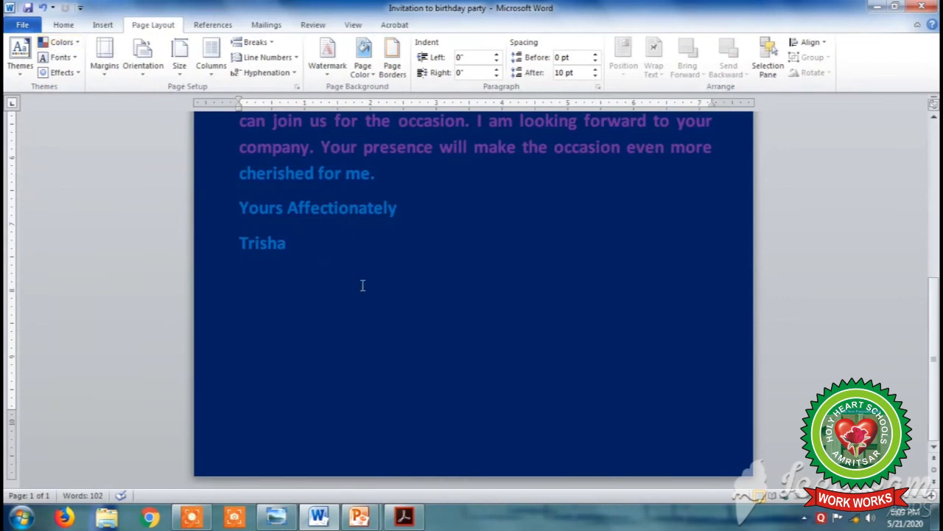
scroll(363, 286, "up", 10)
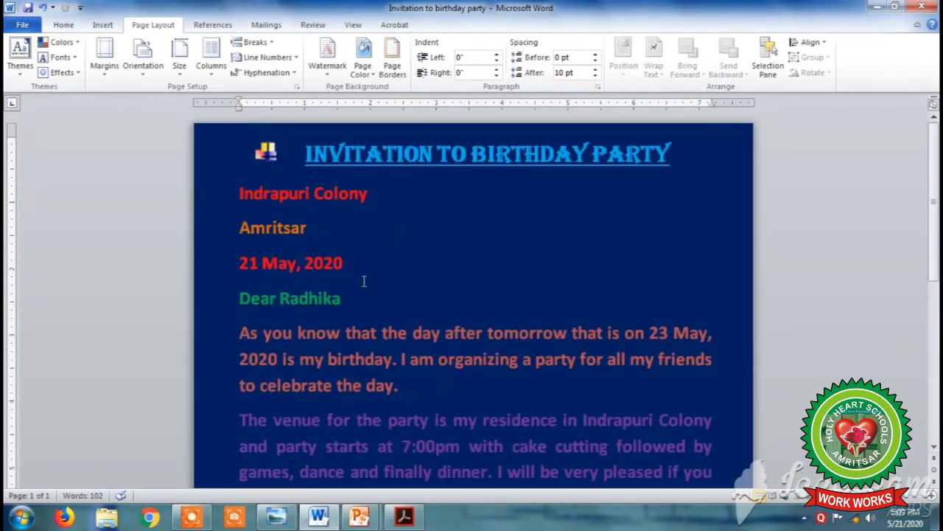